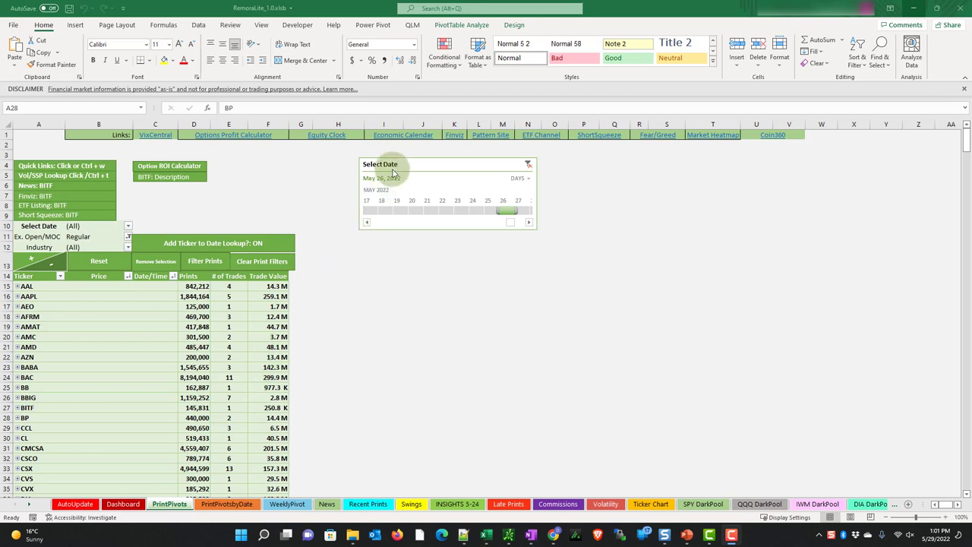
- Filter the print pivot to May 27, 2022 and expand the AAPL and BAC tickers to their price levels
left_click(522, 215)
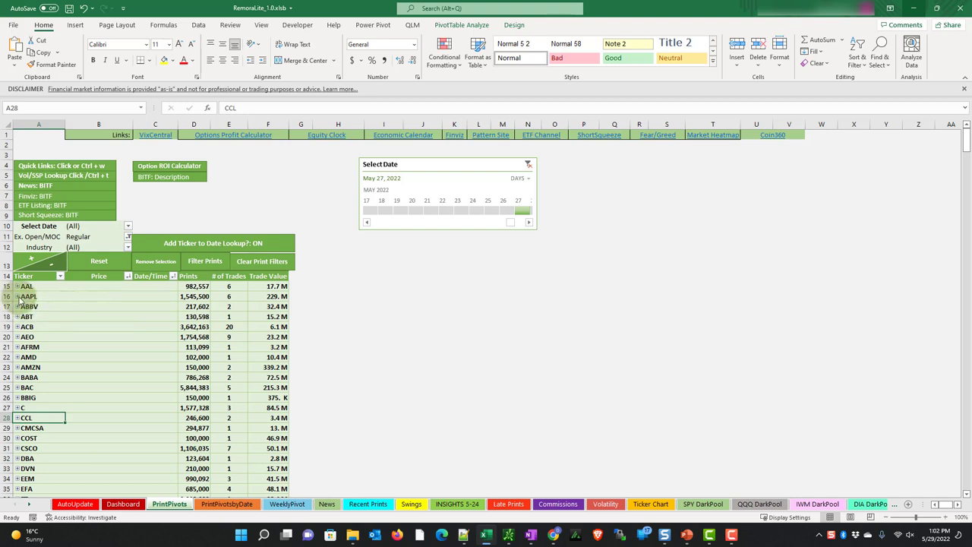
left_click(17, 296)
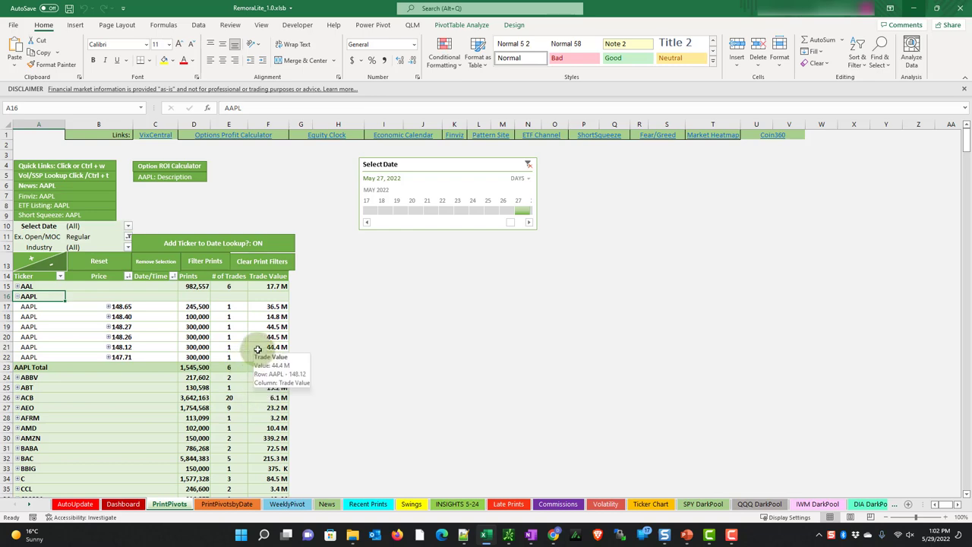
scroll(137, 369, "down", 2)
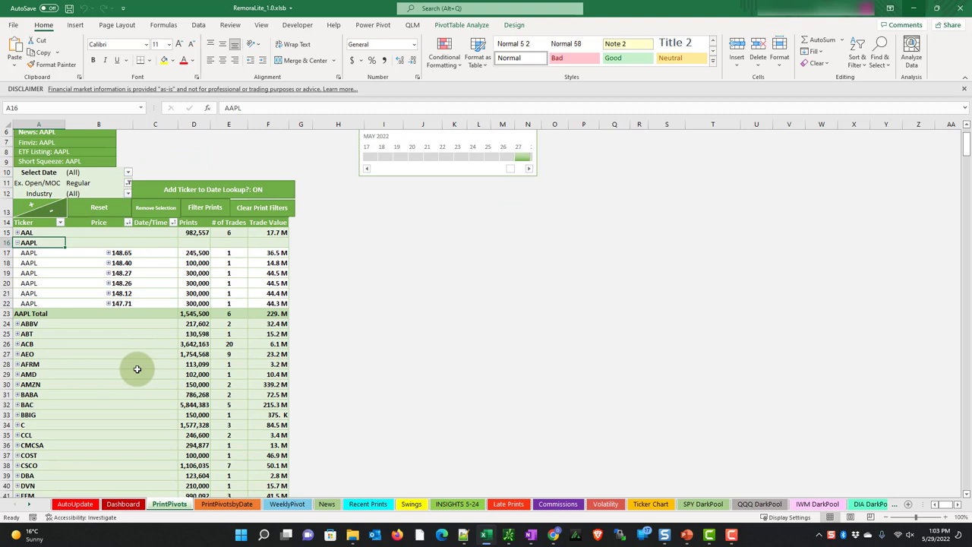
scroll(136, 372, "down", 1)
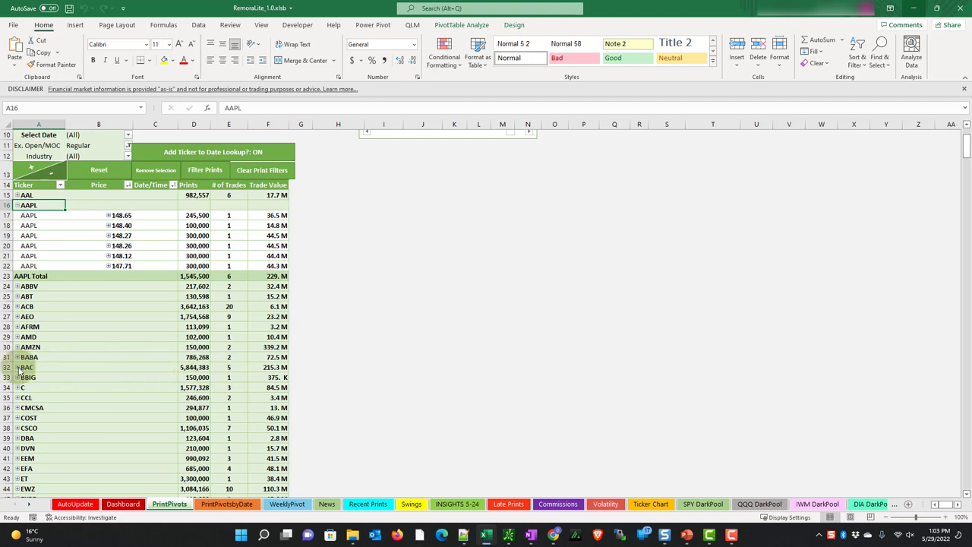
left_click(21, 369)
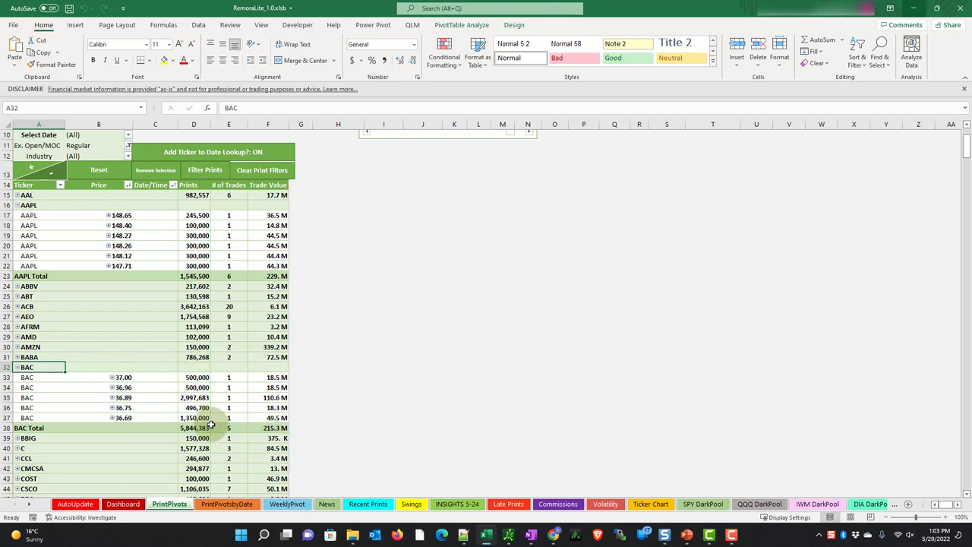
mouse_move(210, 424)
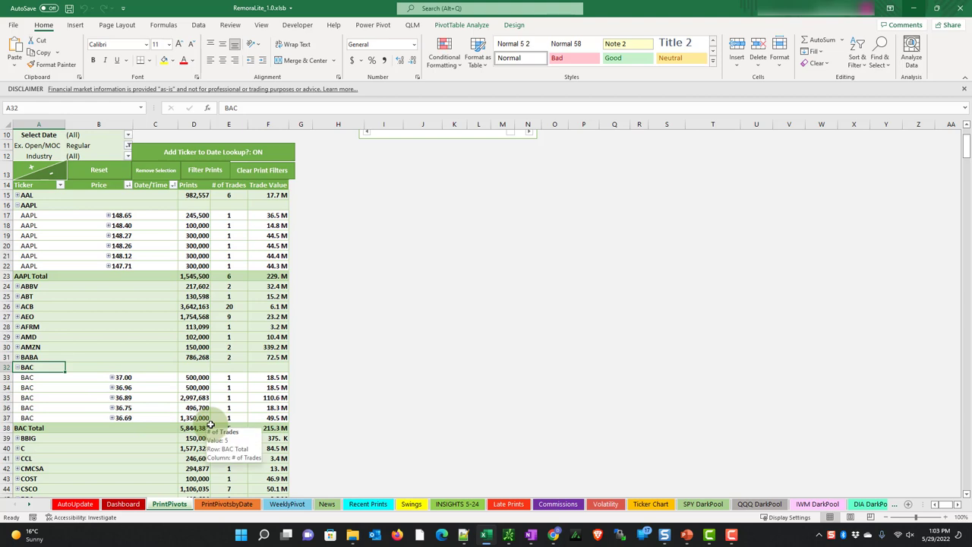
scroll(58, 258, "up", 2)
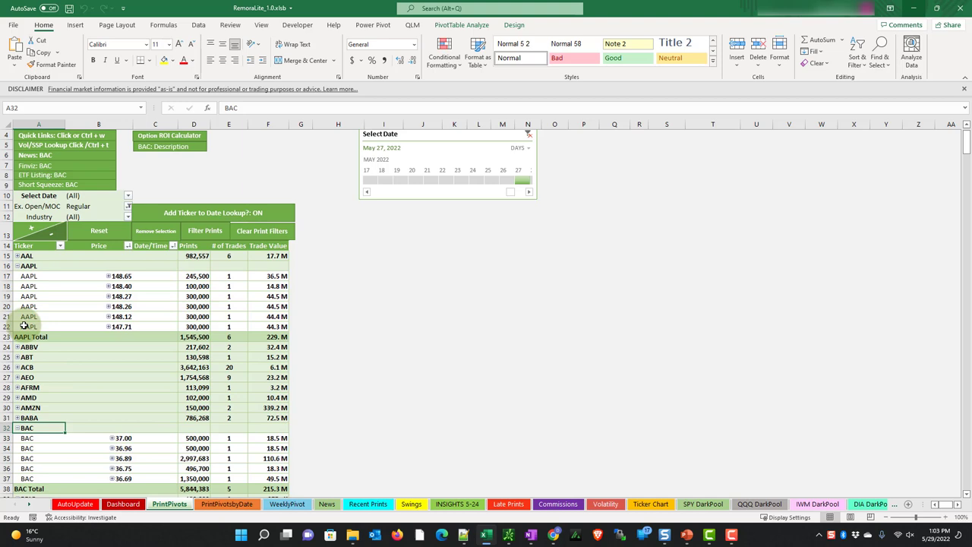
- Expand all tickers to their price levels and show the date/time detail of ABBV's 149.11 price
left_click(38, 276)
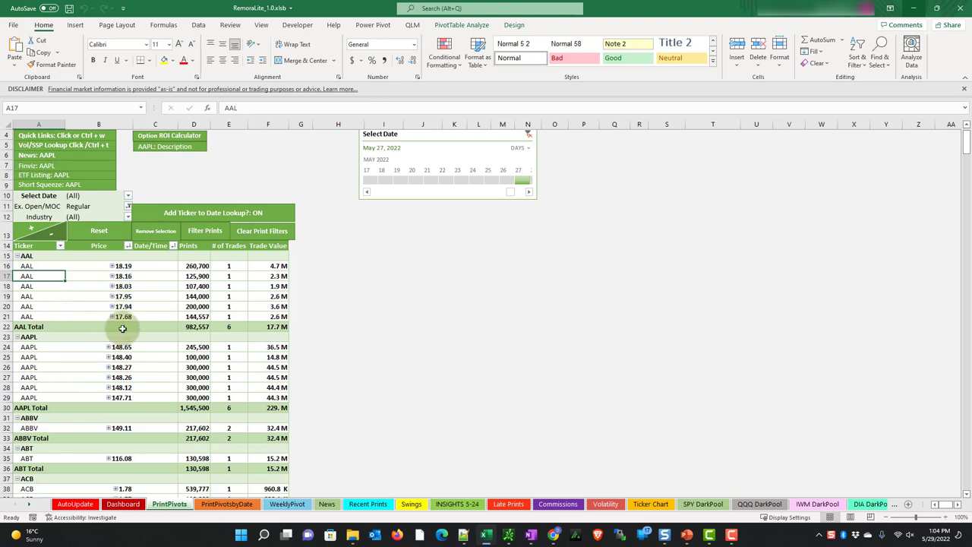
left_click(122, 427)
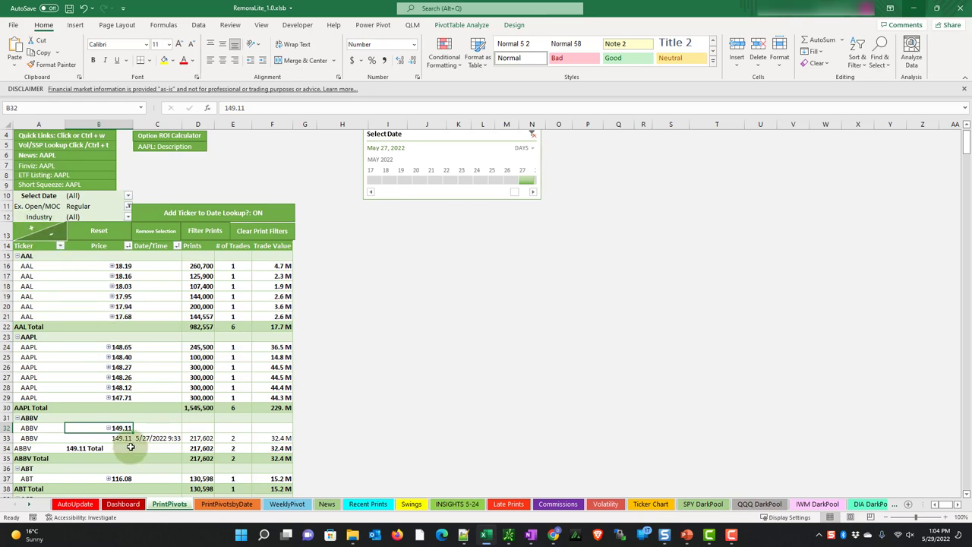
scroll(131, 448, "down", 1)
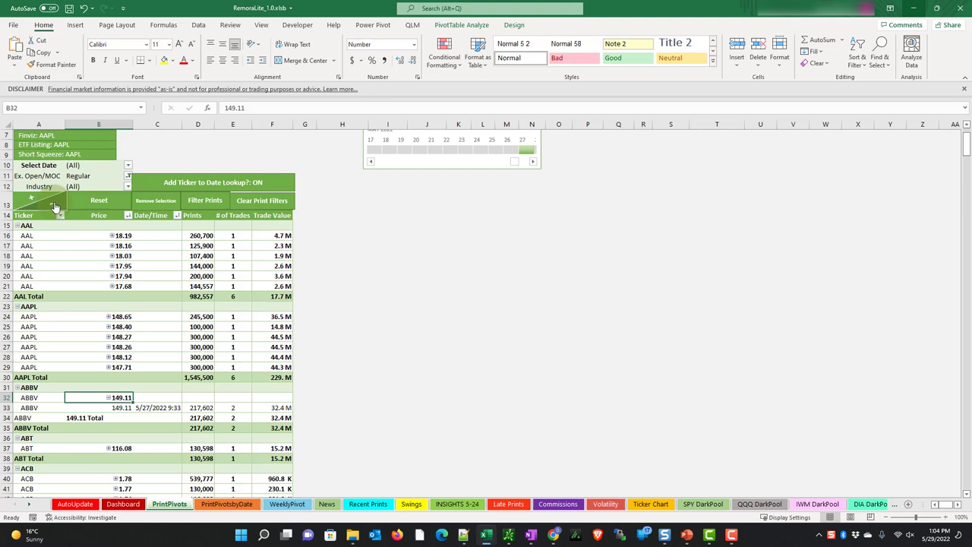
left_click(27, 199)
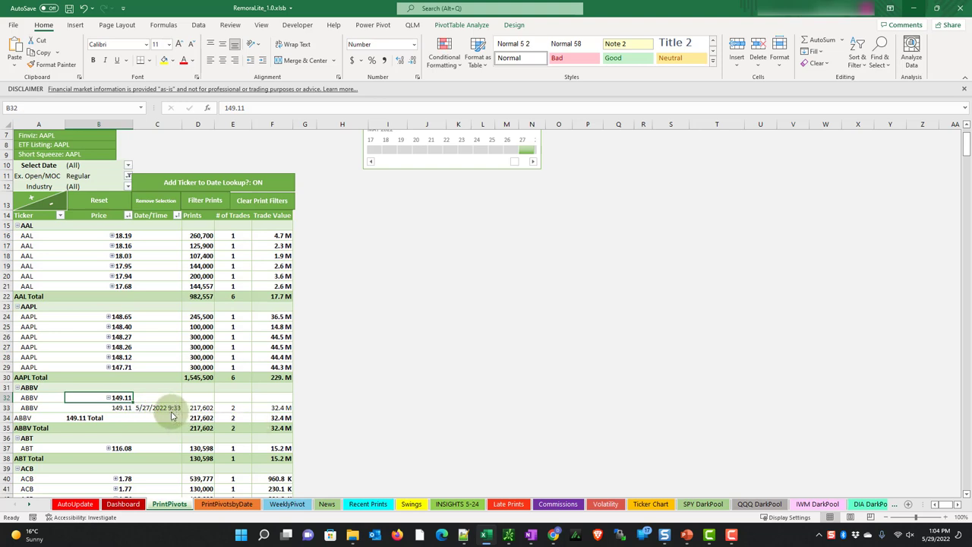
- Filter the pivot to prints with a share size greater than or equal to 500K
left_click(207, 202)
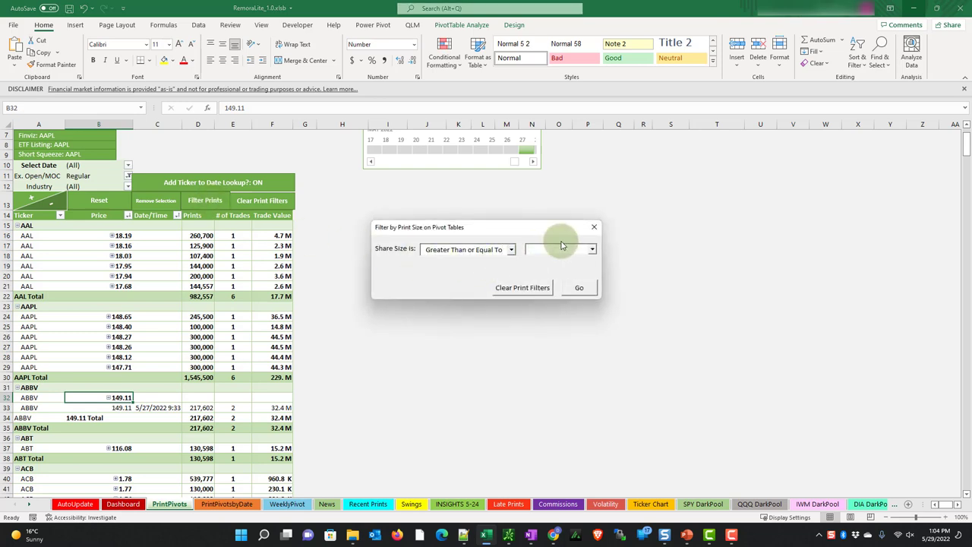
left_click(591, 249)
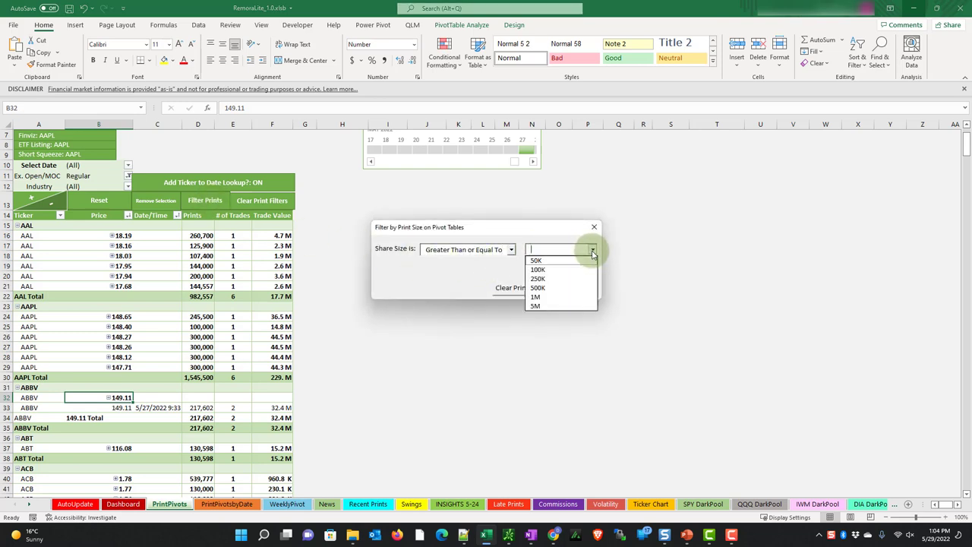
left_click(567, 288)
left_click(578, 287)
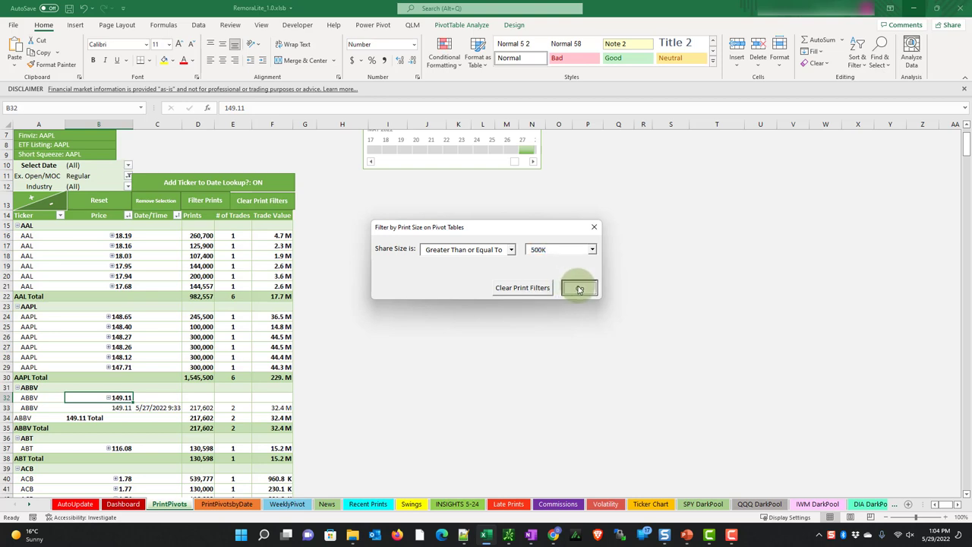
left_click(593, 228)
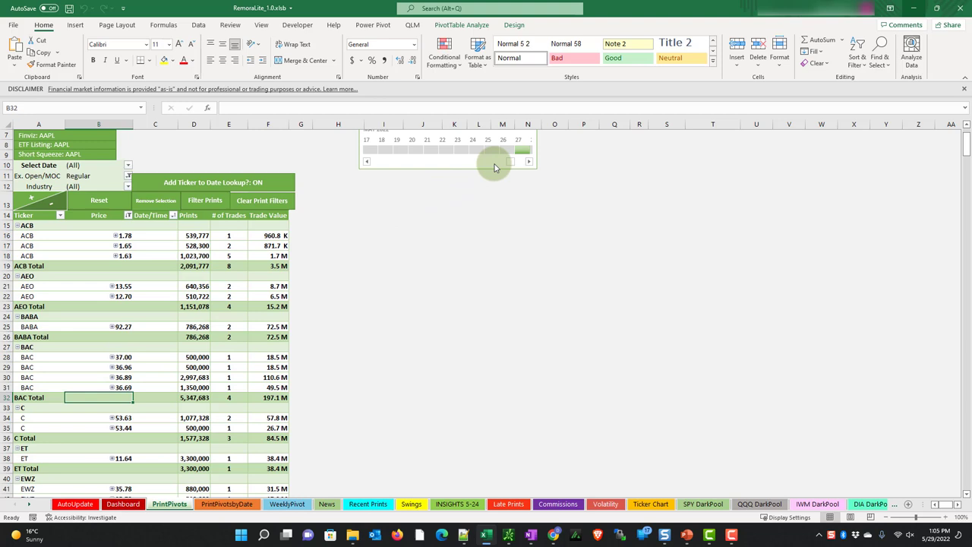
- Extend the date filter to May 24–27, 2022, and switch the timeline to months to select all of May 2022
left_click_drag(512, 150, 476, 150)
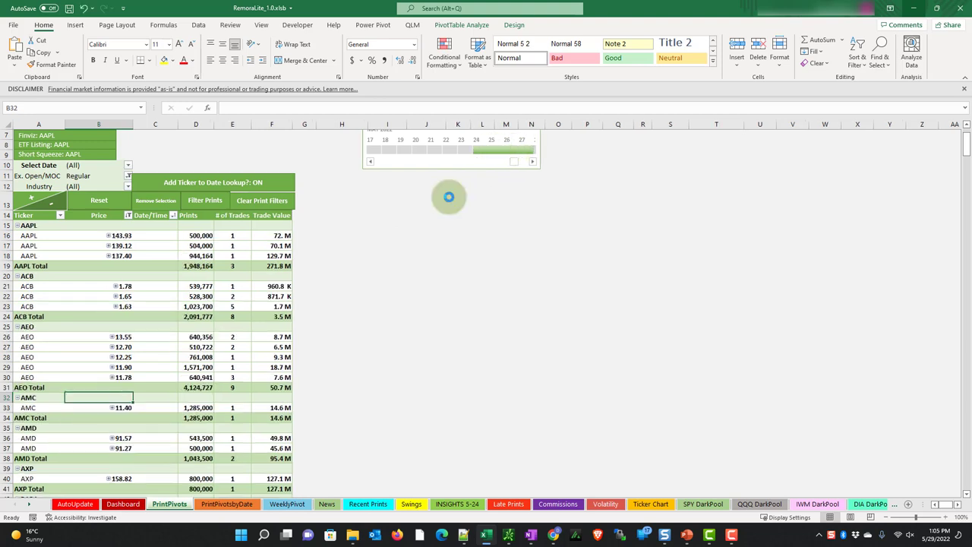
scroll(961, 147, "up", 2)
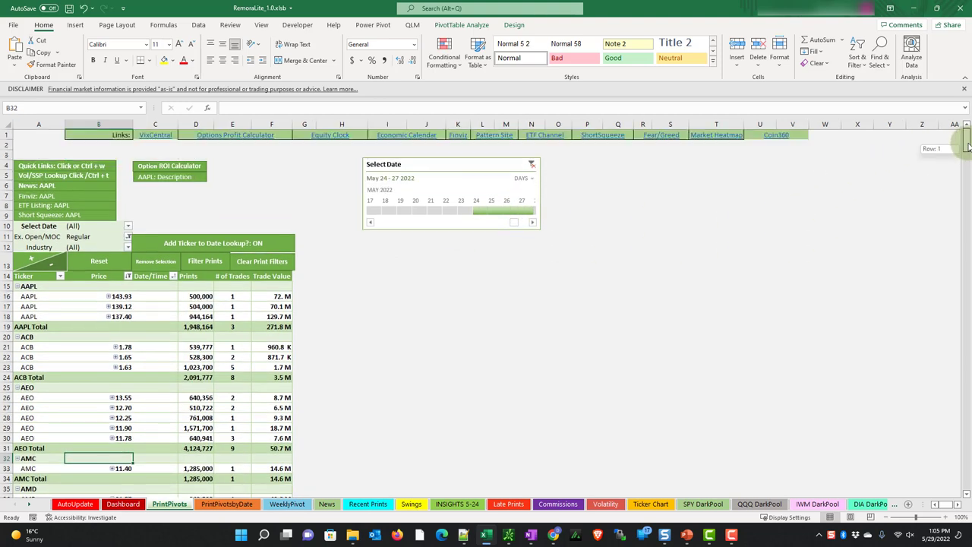
left_click(525, 178)
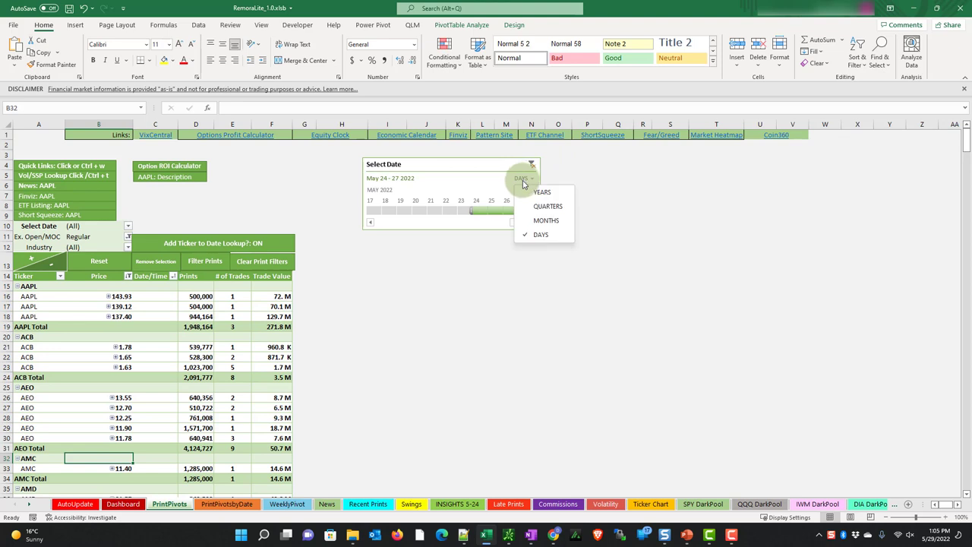
left_click(525, 228)
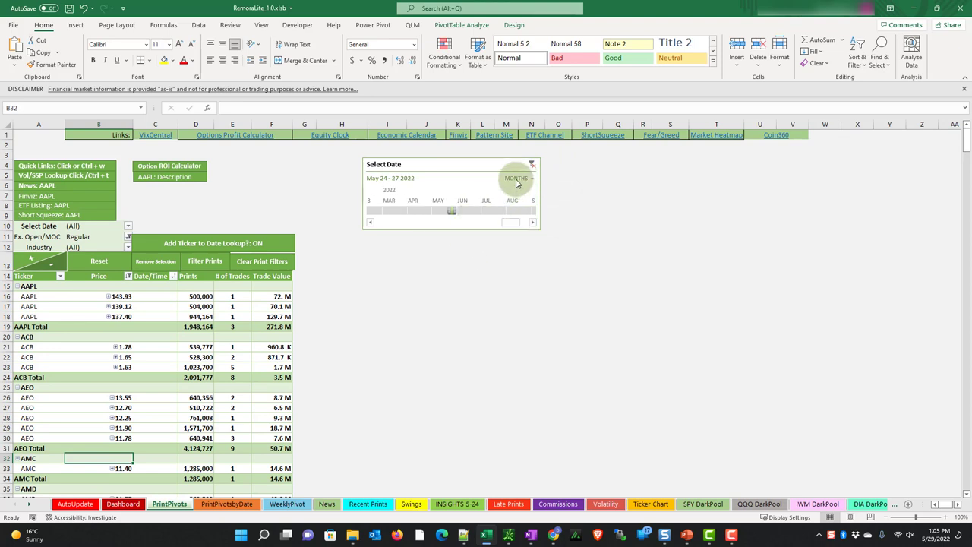
left_click(443, 211)
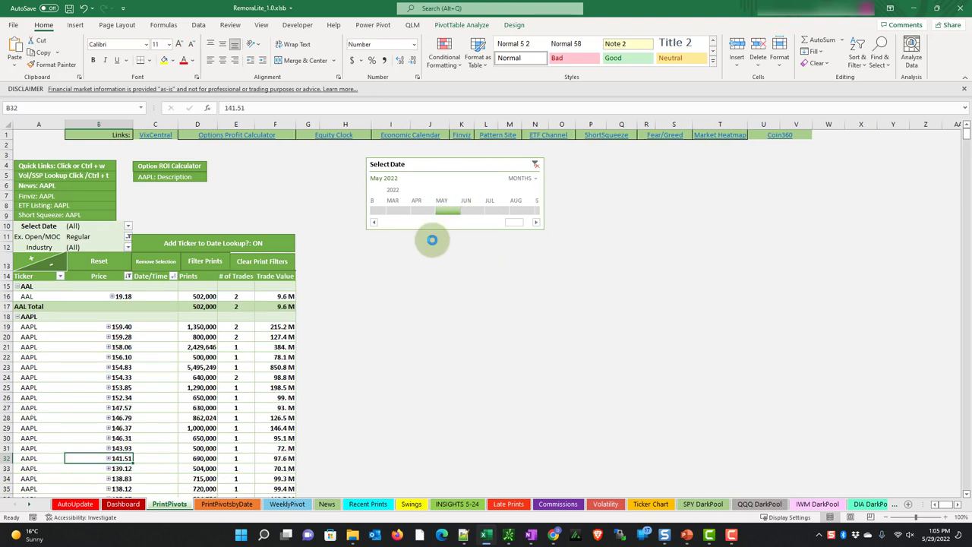
left_click(439, 212)
left_click(384, 217)
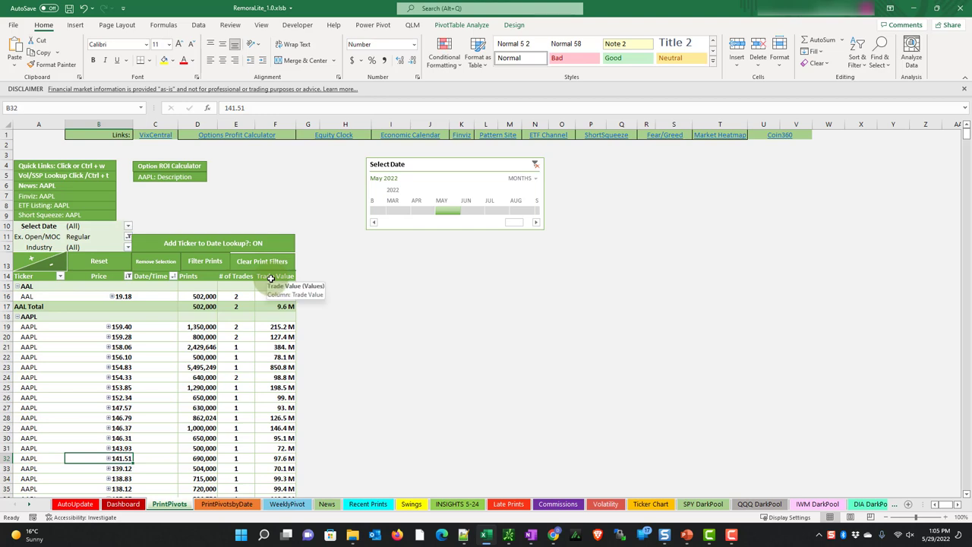
- Clear the print size filters and, with an AA row selected, toggle Add Ticker to Date Lookup off and back on
left_click(264, 260)
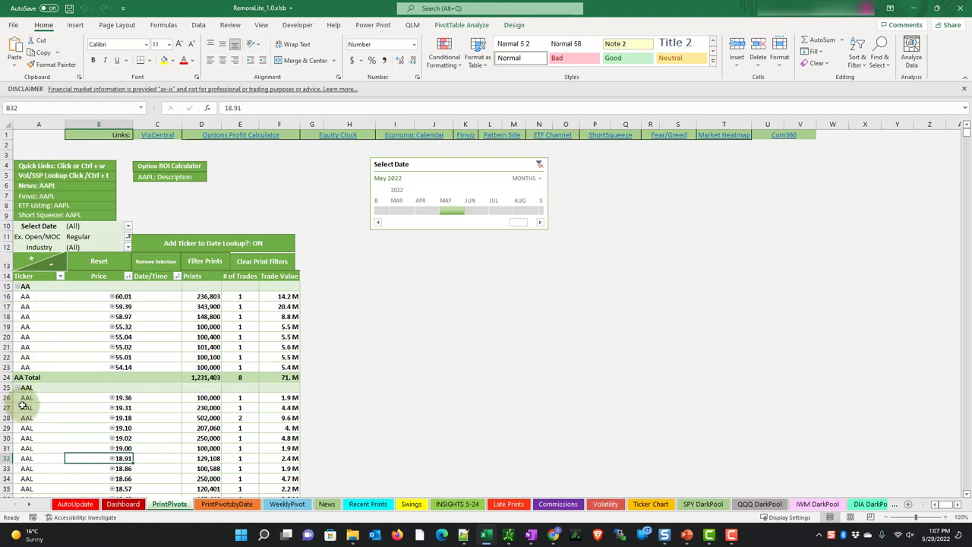
left_click(28, 307)
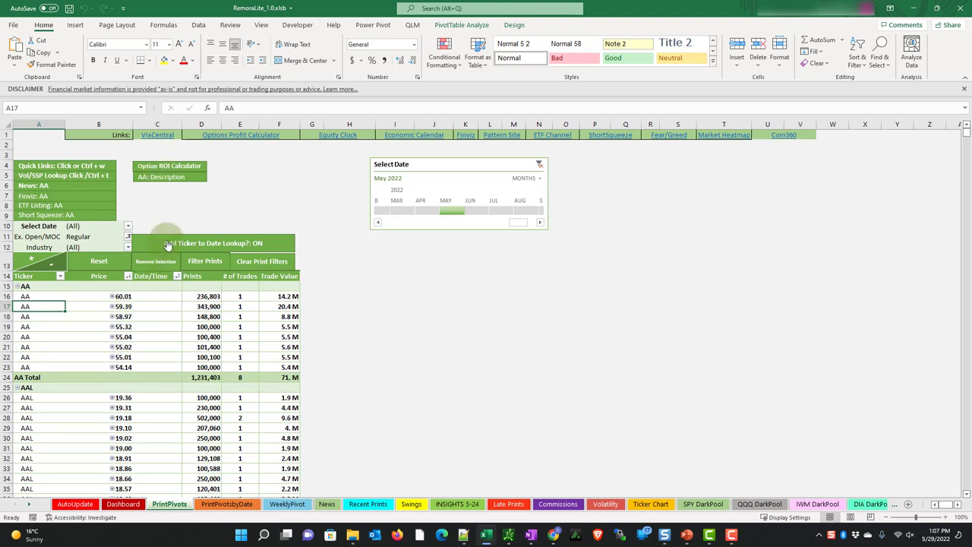
left_click(234, 248)
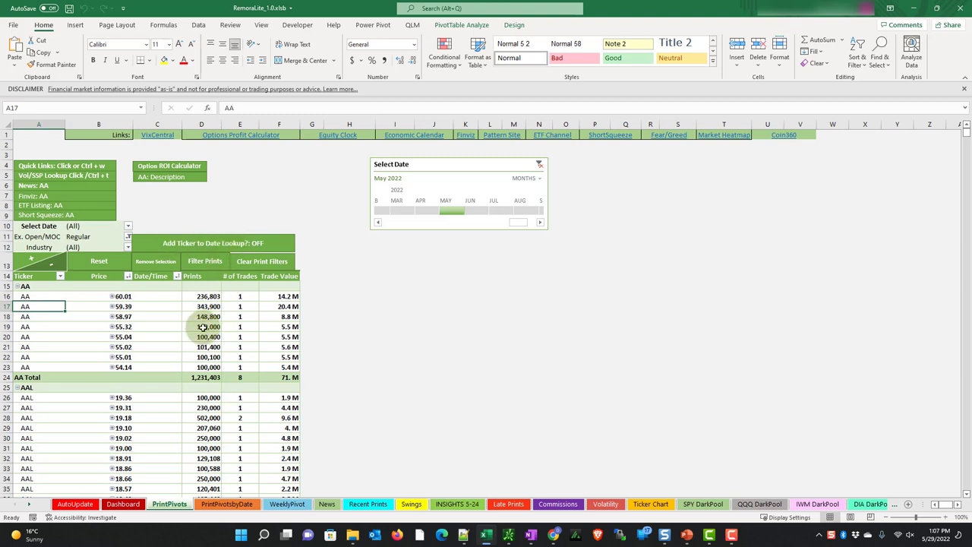
left_click(204, 247)
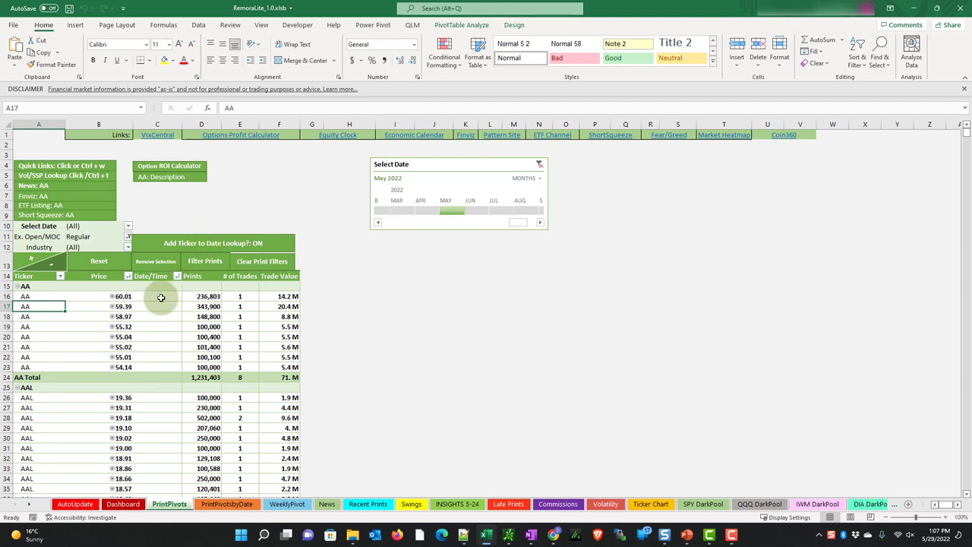
- Send the AAL ticker to the PrintPivotsbyDate sheet and clear the print filters there to list its prints by date
left_click(26, 408)
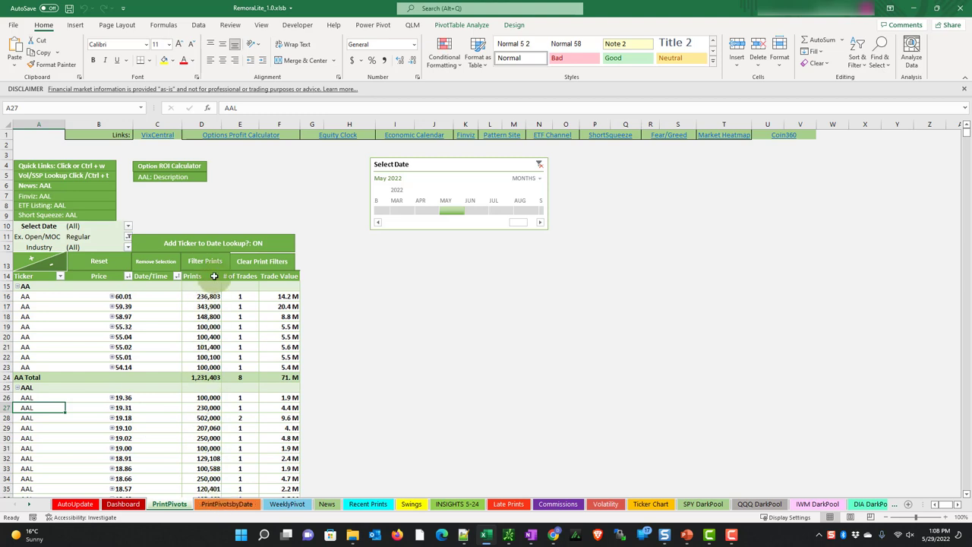
left_click(235, 505)
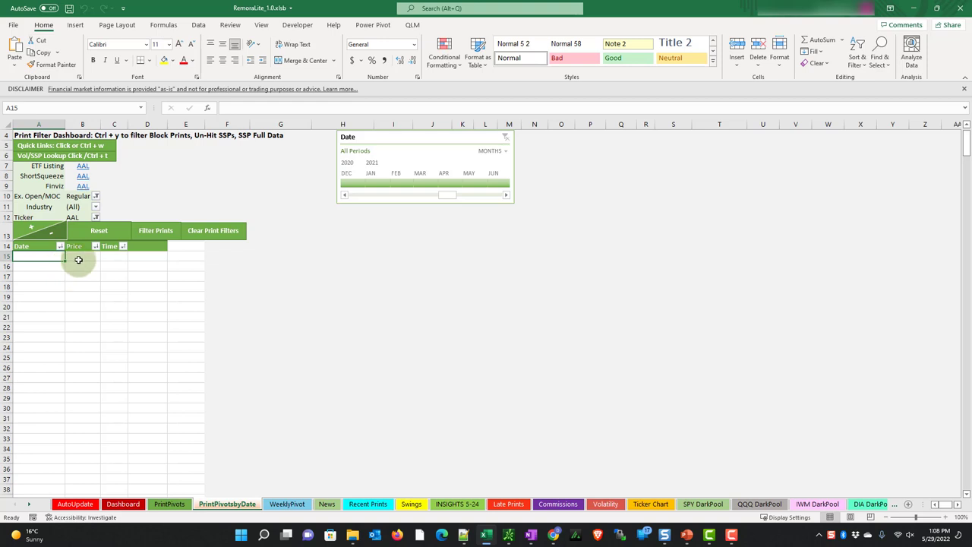
left_click(214, 232)
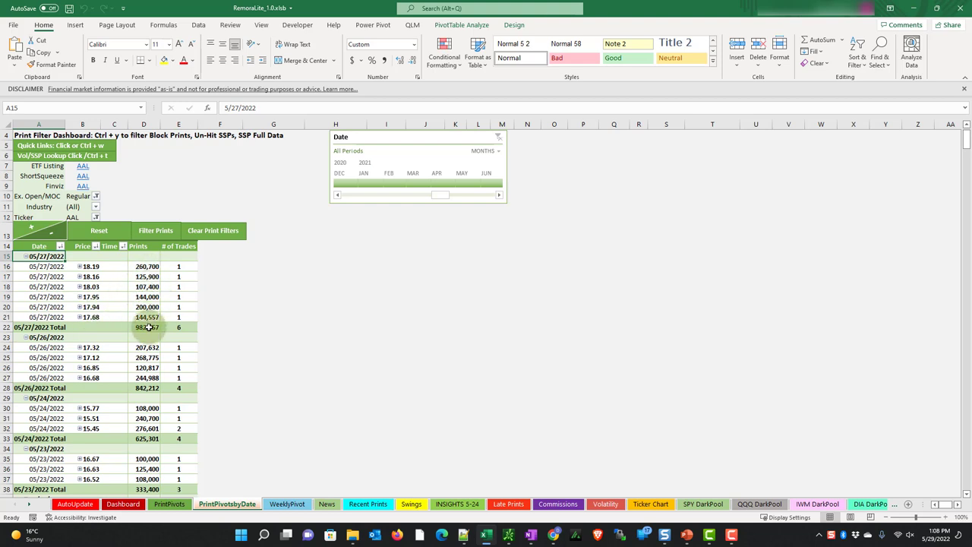
mouse_move(149, 326)
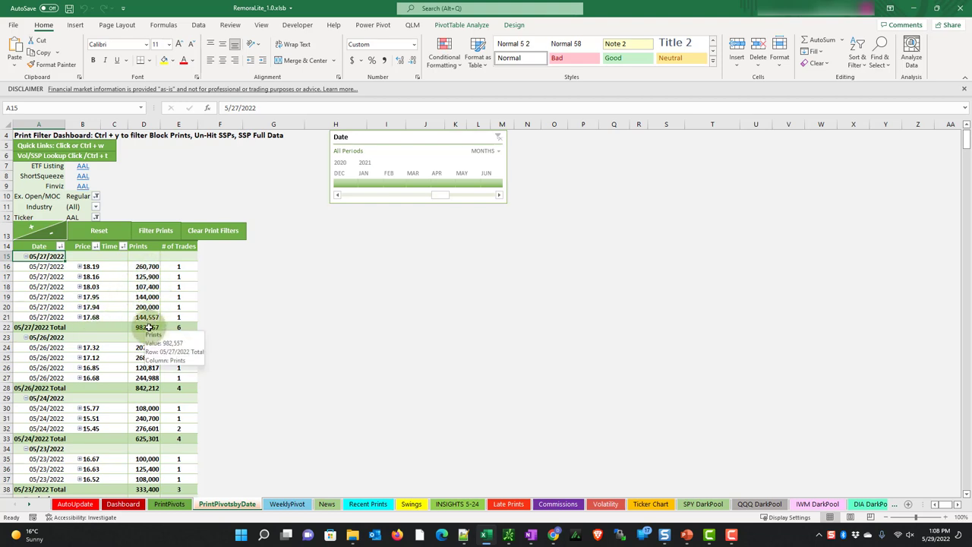
- Filter the WeeklyPivot sheet to last week, May 22–28, 2022, and expand AAL to its price levels
left_click(286, 504)
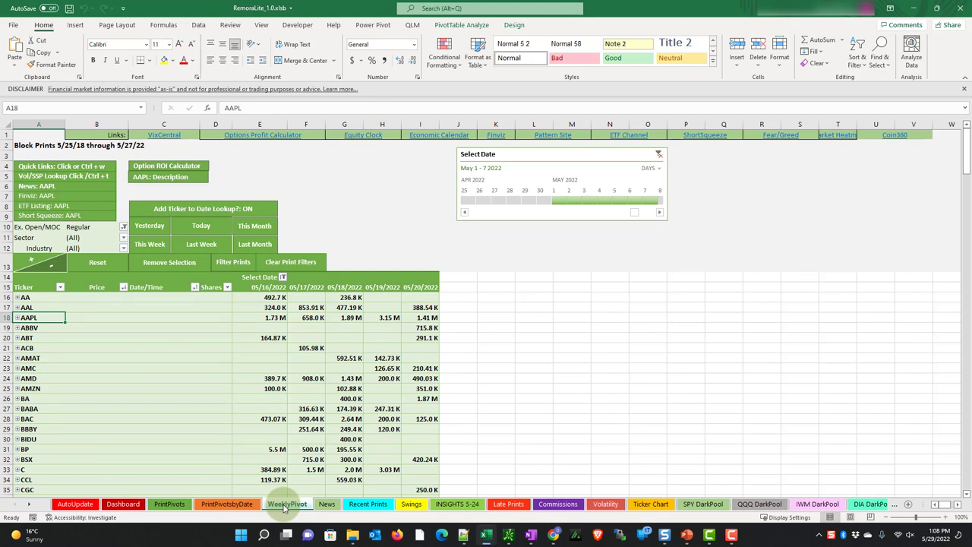
left_click(202, 246)
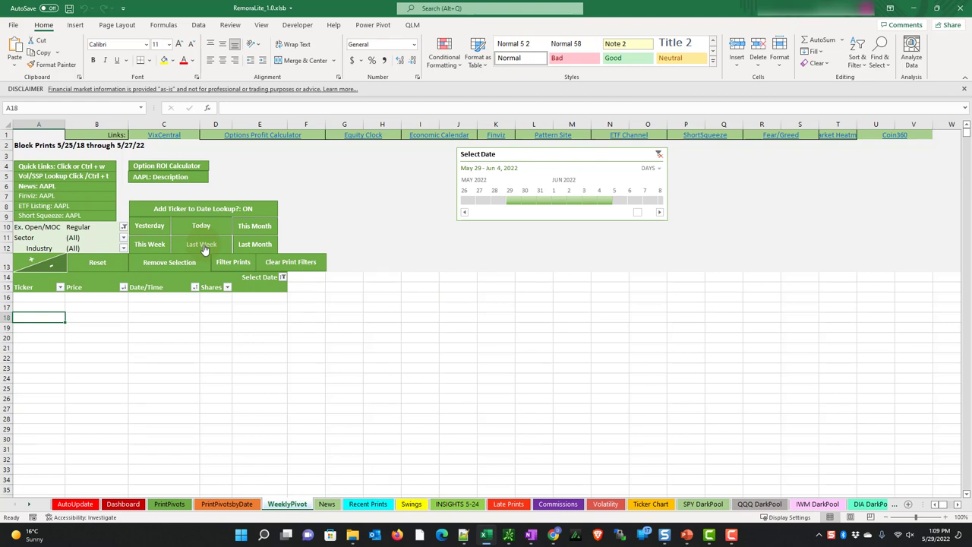
left_click(202, 246)
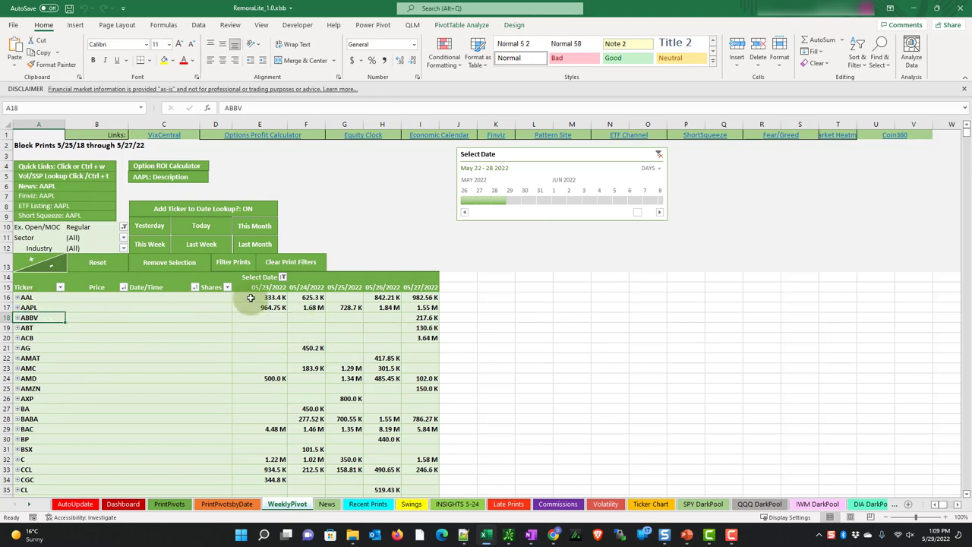
mouse_move(249, 307)
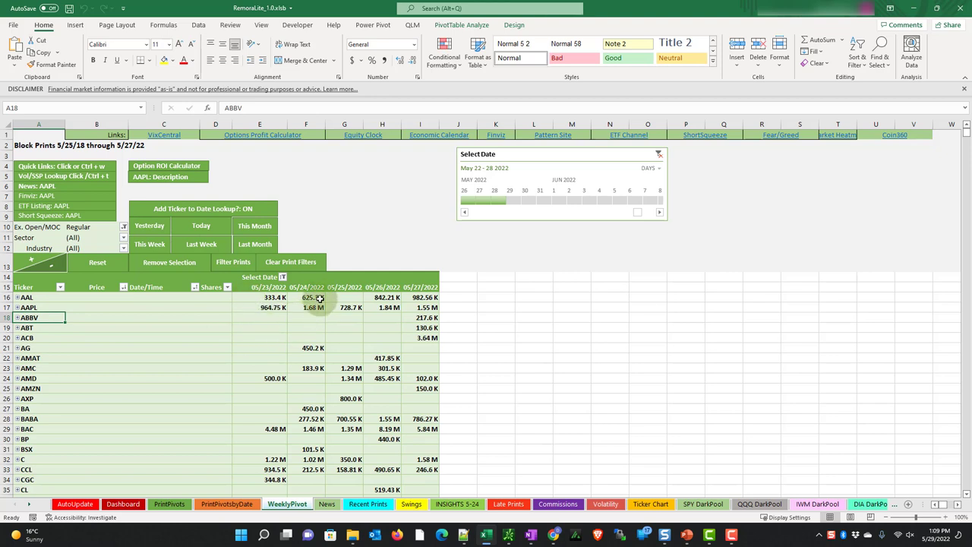
mouse_move(372, 301)
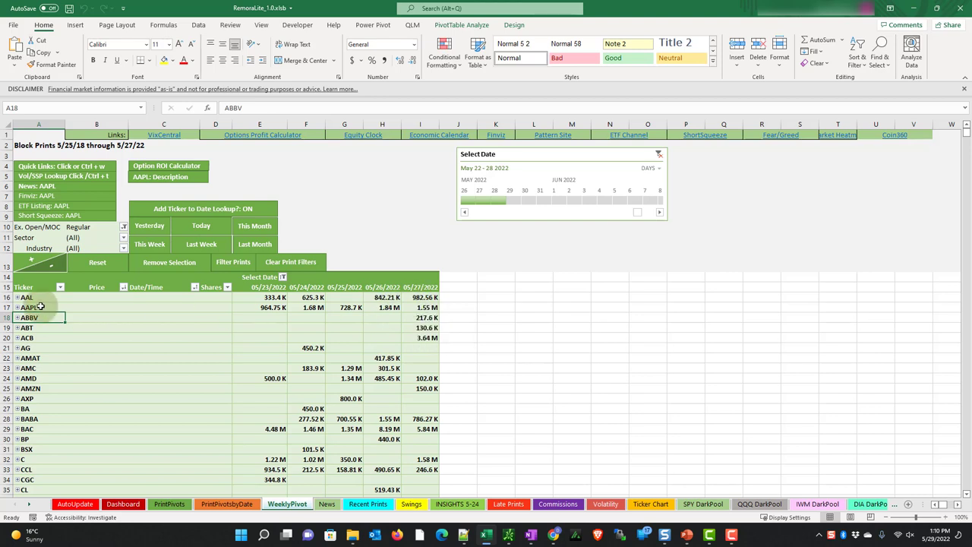
left_click(16, 297)
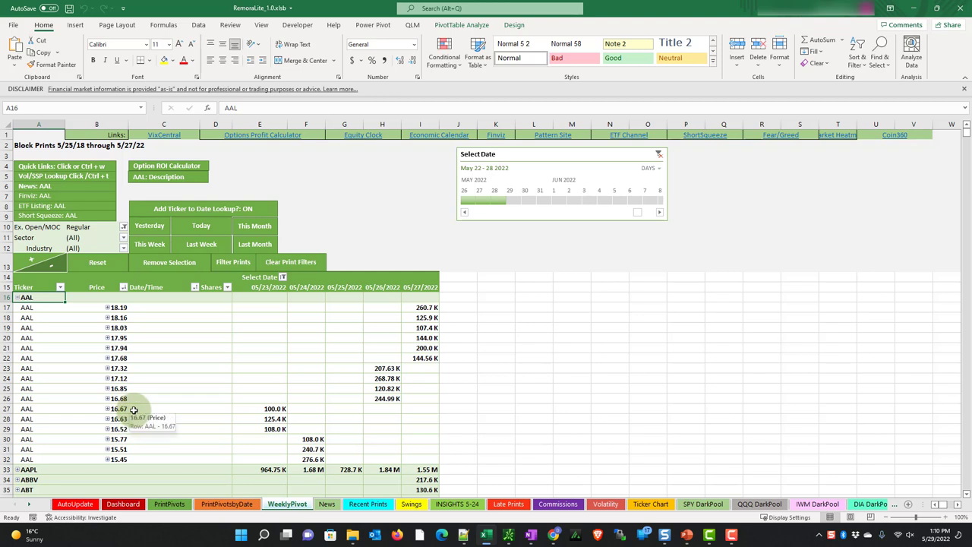
- Select AAL's print volumes day by day for 05/23, 05/24, 05/26 and 05/27/2022 to compare their price levels
left_click_drag(261, 408, 261, 426)
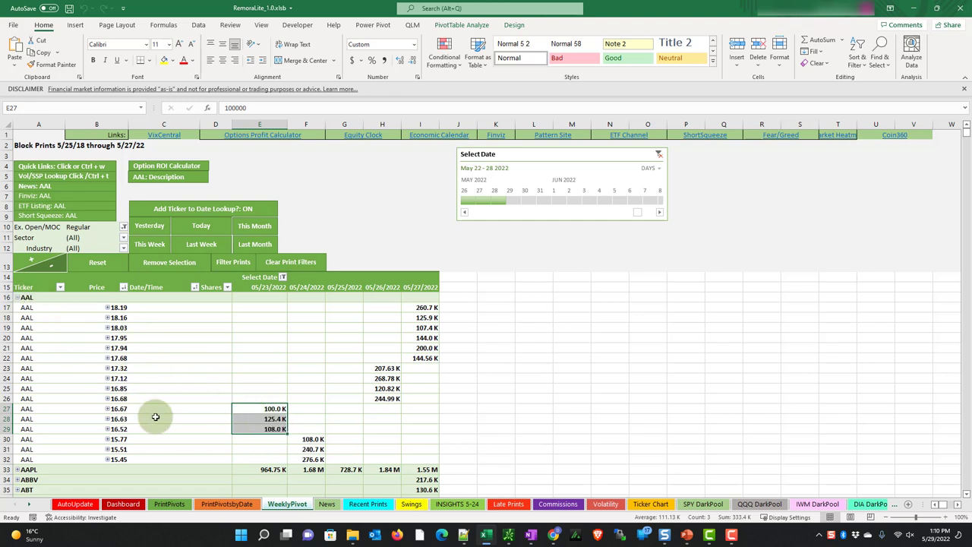
left_click_drag(312, 440, 310, 459)
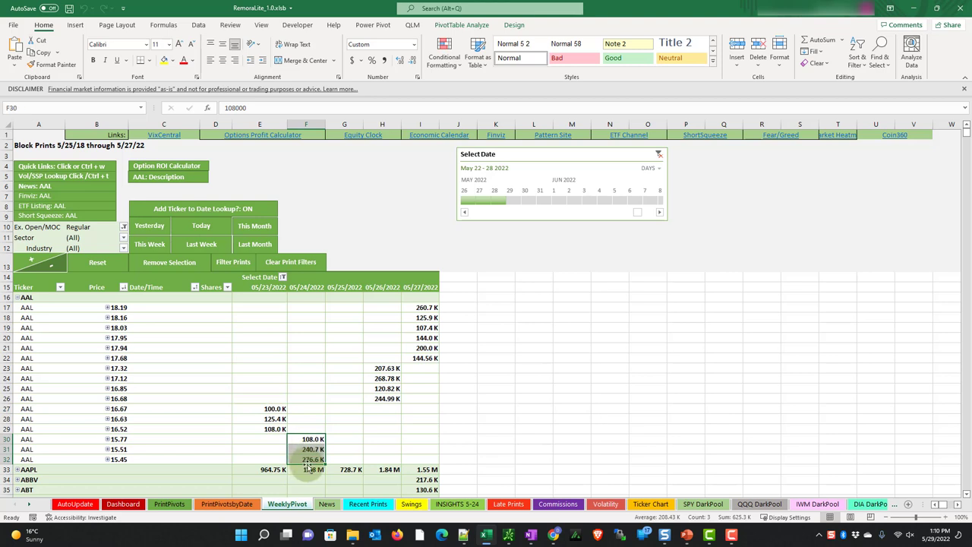
mouse_move(310, 457)
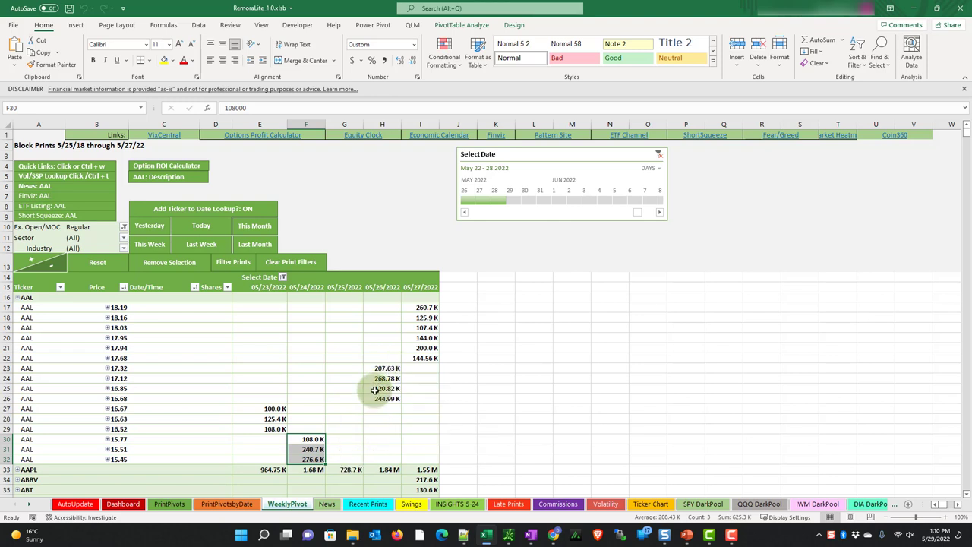
left_click_drag(379, 399, 380, 371)
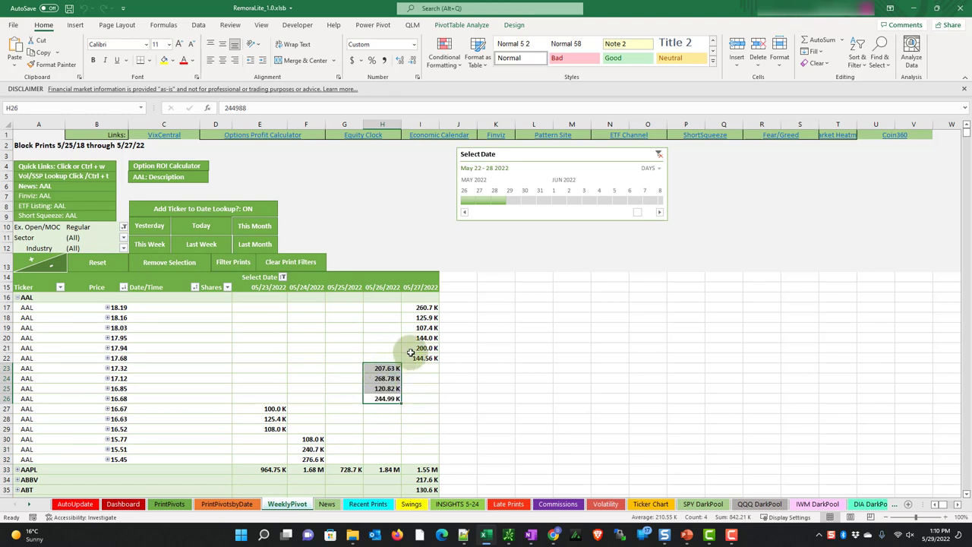
left_click_drag(419, 357, 421, 308)
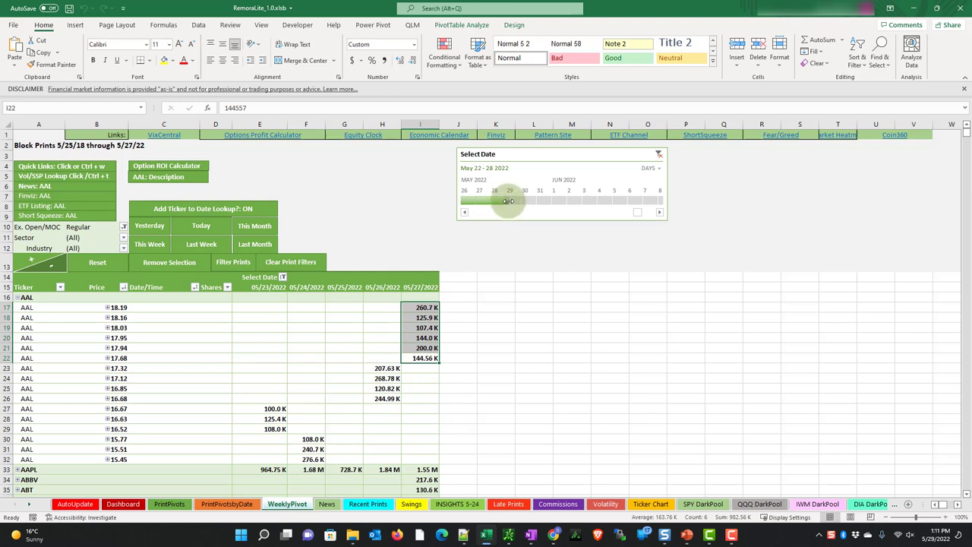
- Switch the WeeklyPivot date filter to this month, May 1–31, 2022, and return it to last week, May 22–28
left_click_drag(510, 200, 610, 200)
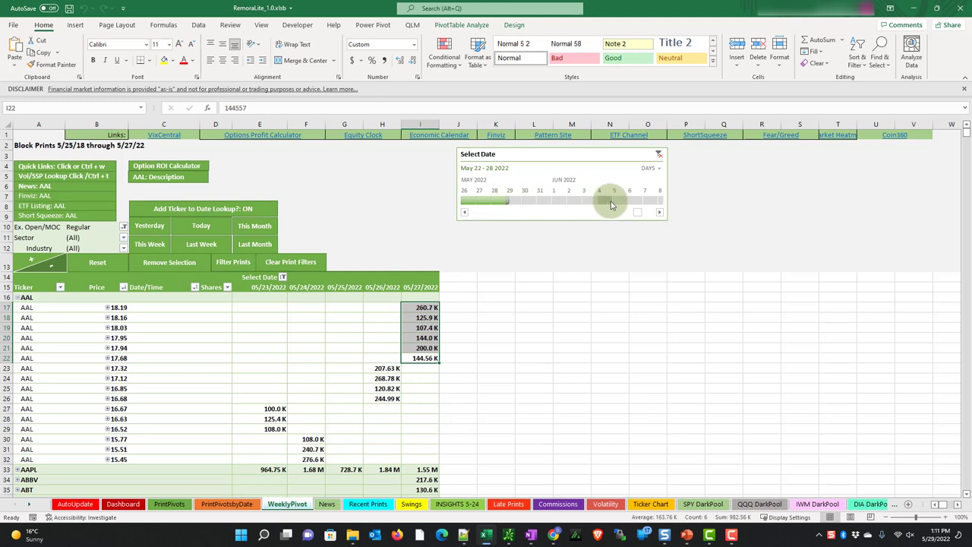
left_click(254, 225)
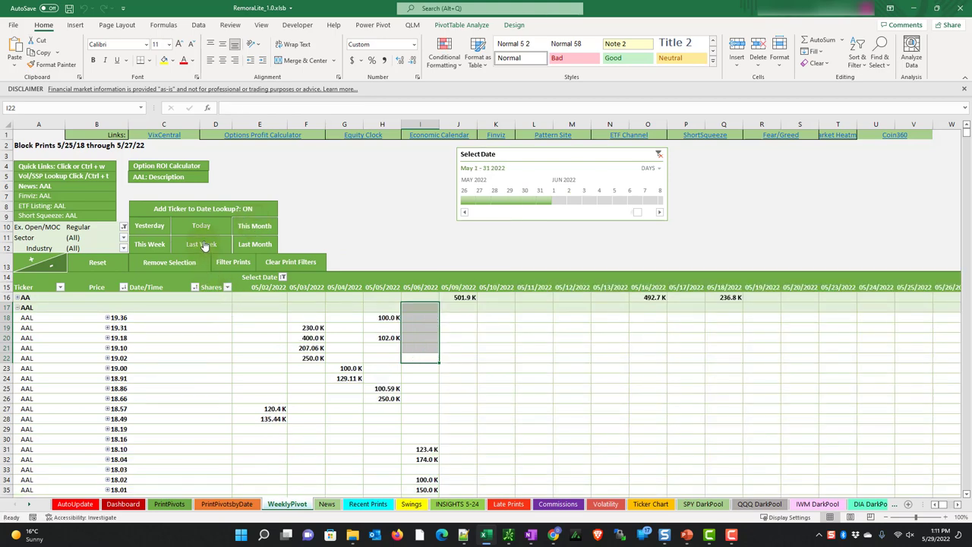
left_click(204, 245)
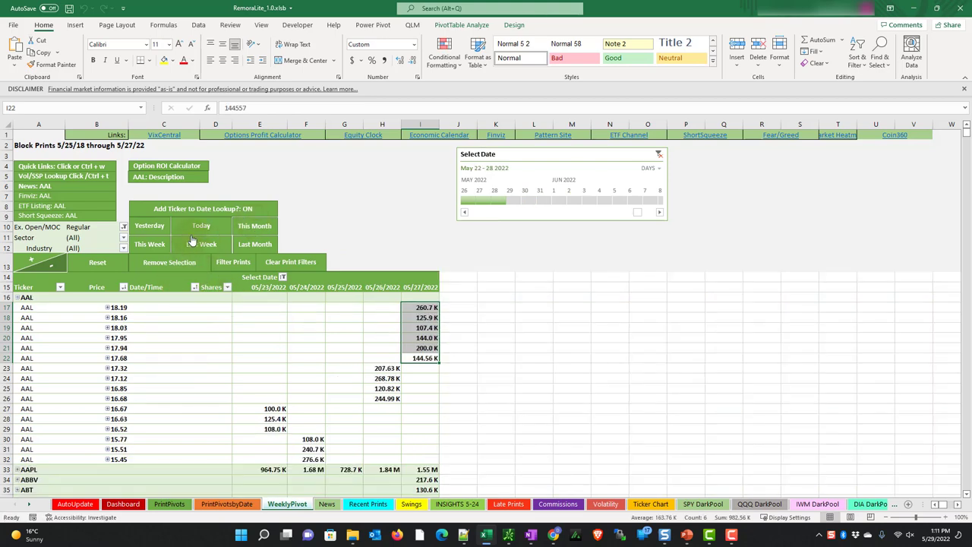